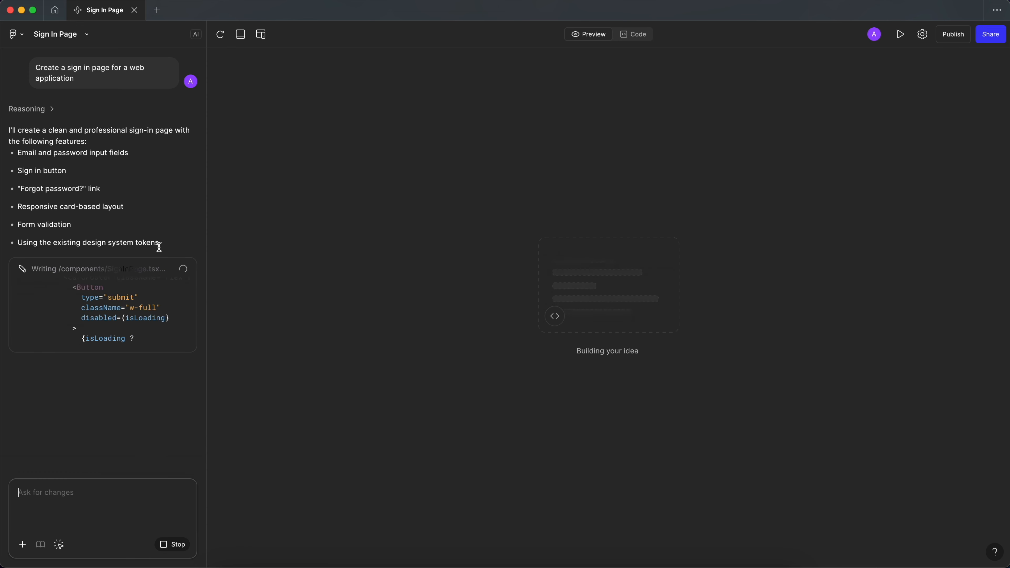
drag(161, 243, 8, 244)
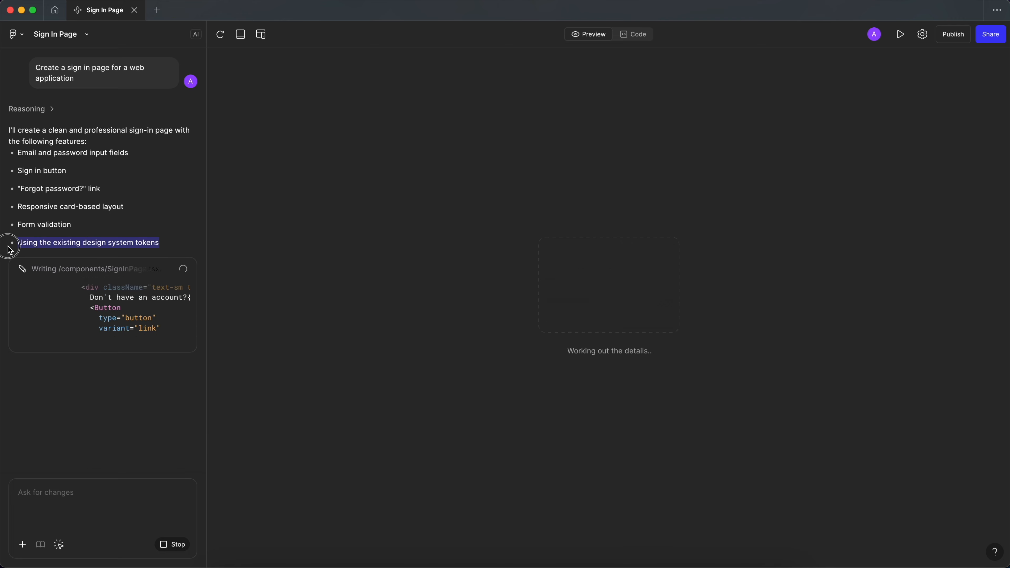
click(165, 243)
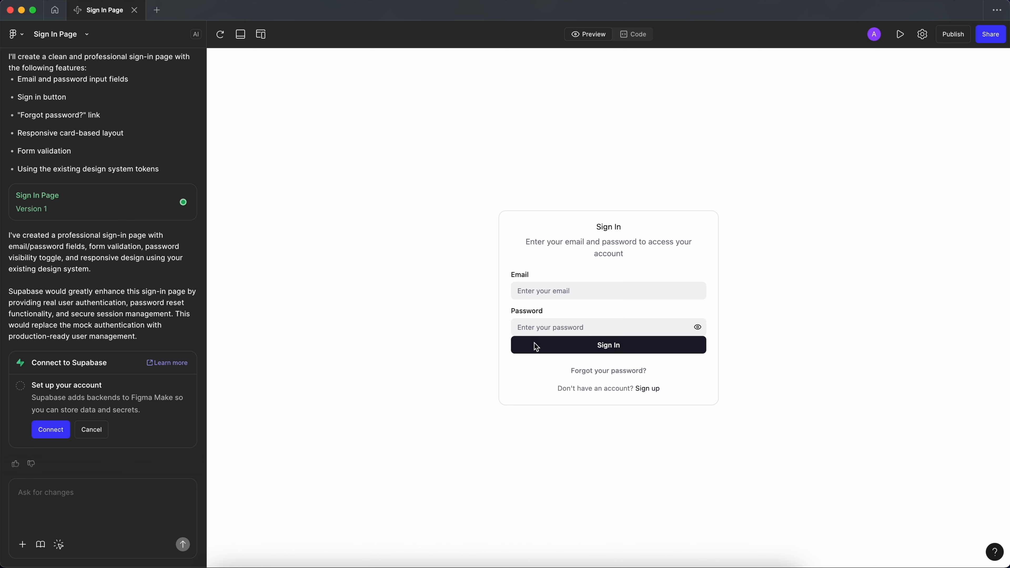
Ask the AI to restyle the sign-in page with the prompt "Use the design system from microsoft".
click(128, 499)
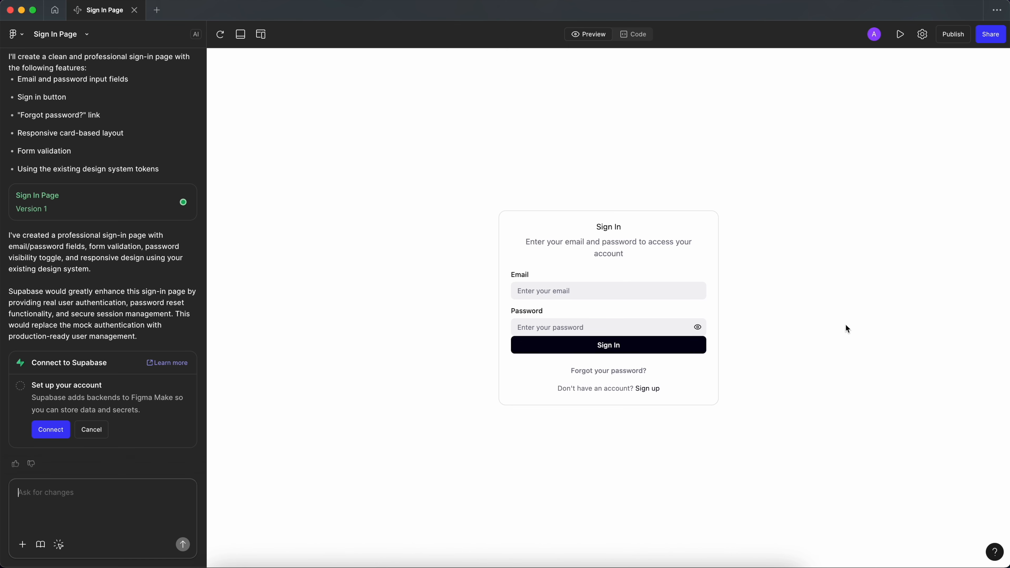
click(41, 498)
text(Use the design system from micro)
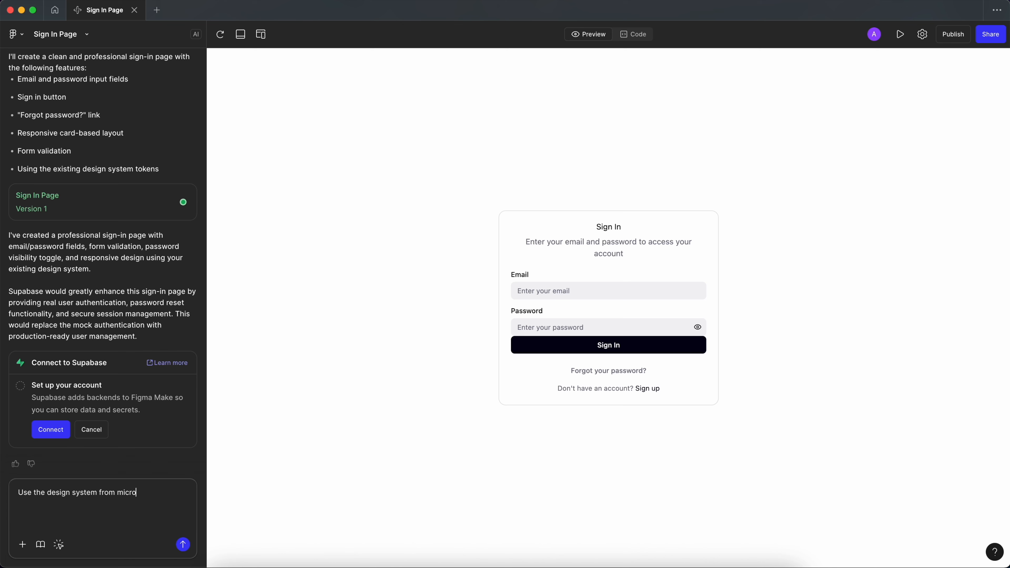
text(soft)
key(Return)
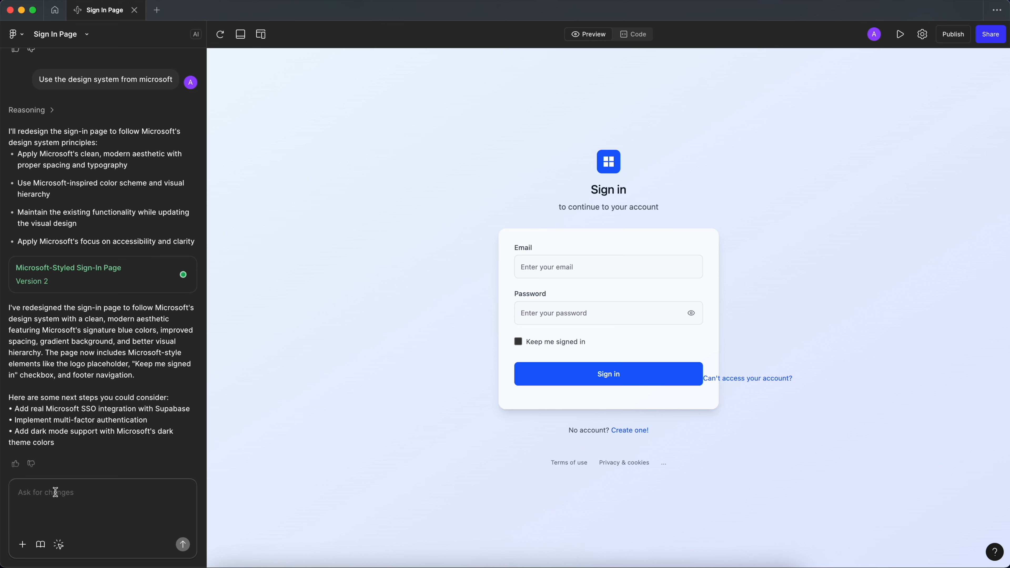
Send the AI the prompt "Add social login options in the form".
text(Add)
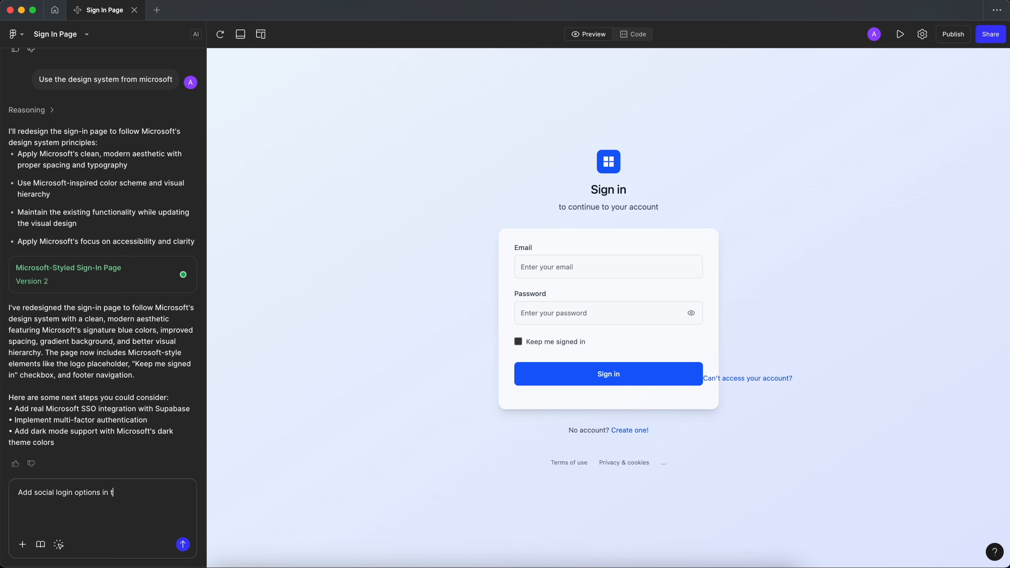
text(social login options in the form)
key(Return)
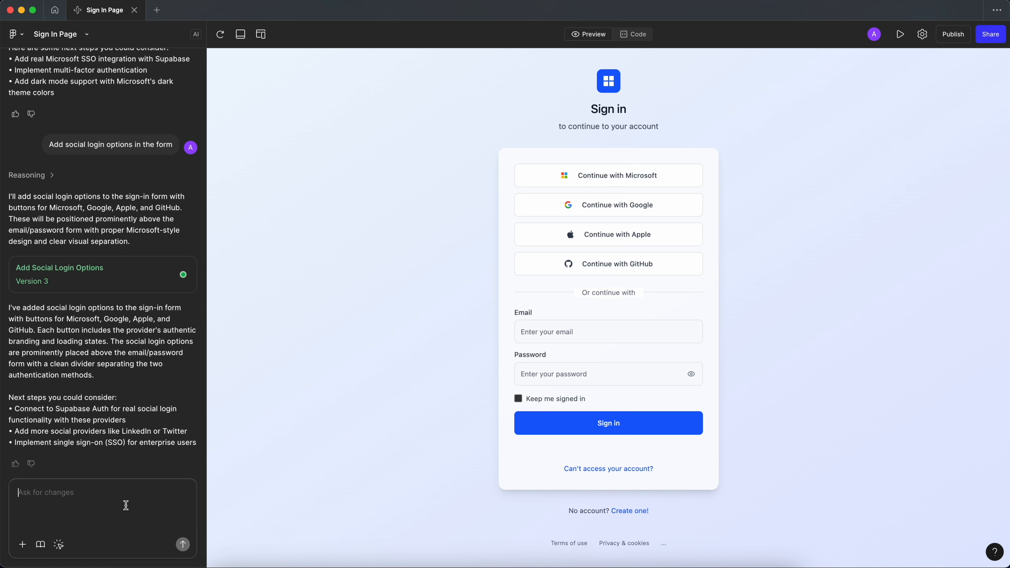
Select the "Continue with Apple" button in the preview and send the AI the prompt "remove this" for it.
click(58, 544)
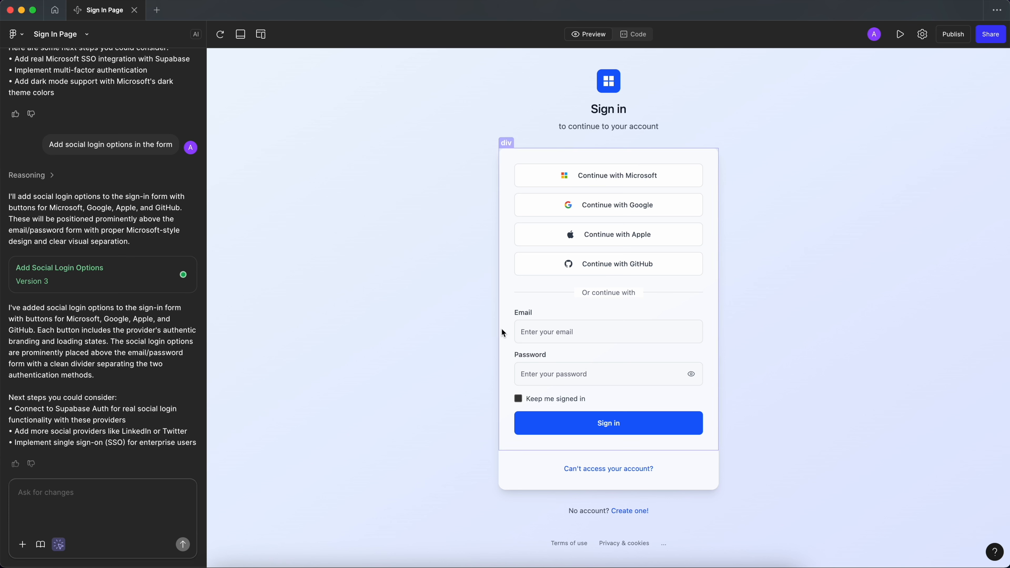
click(659, 240)
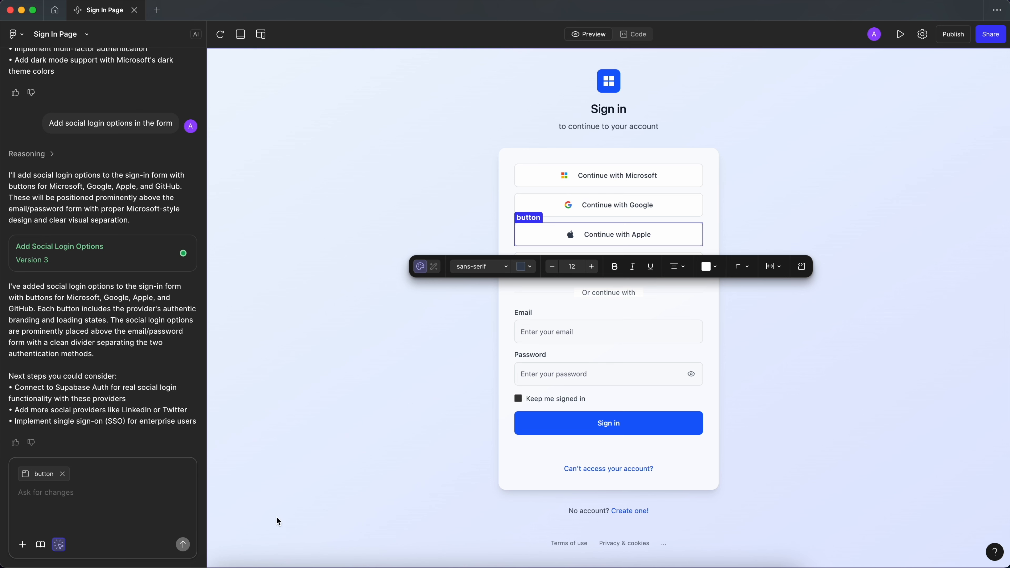
click(57, 499)
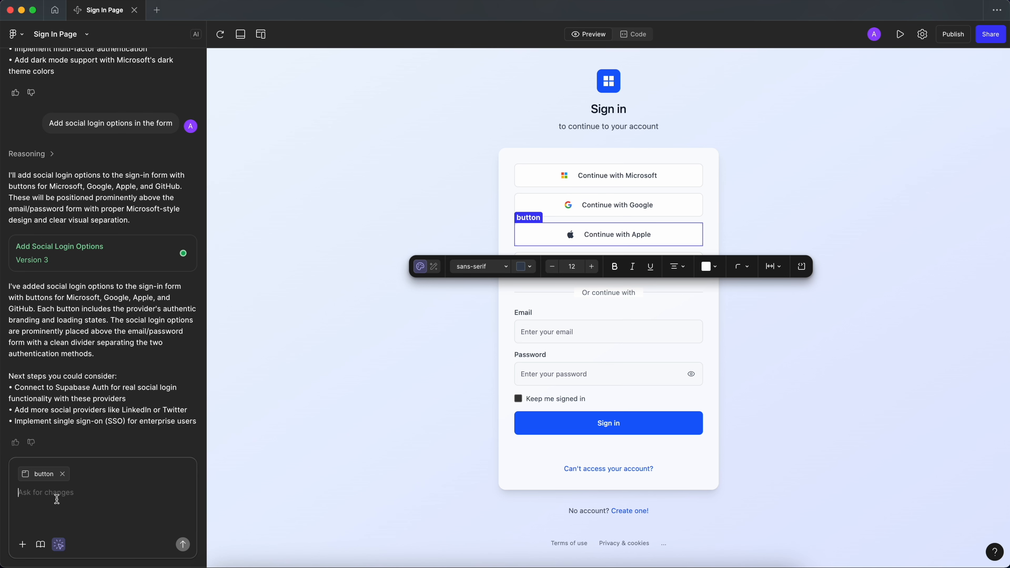
text(remove this)
key(Return)
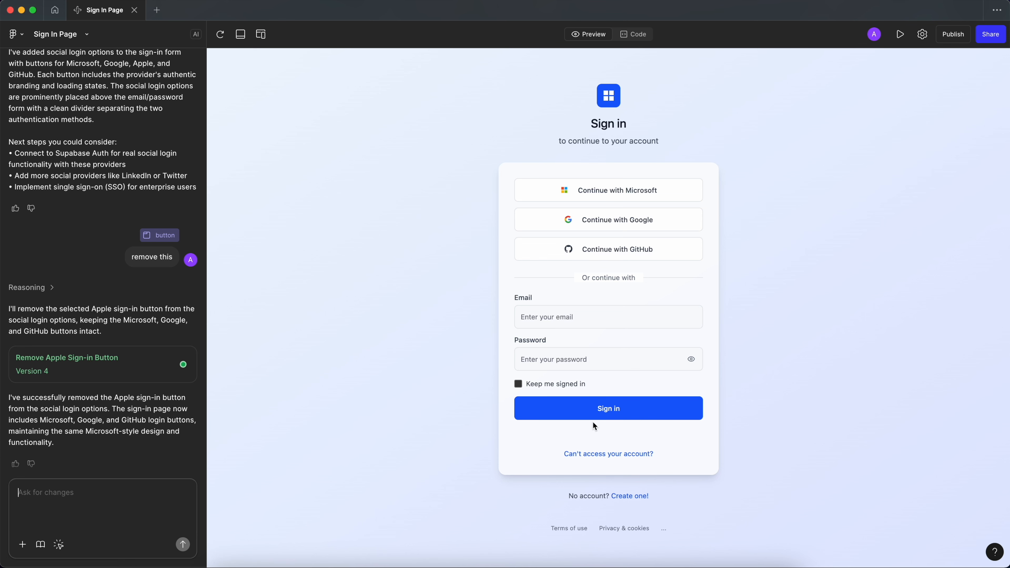
Test the "Create one!" link below the sign-in form and dismiss the resulting message.
click(632, 497)
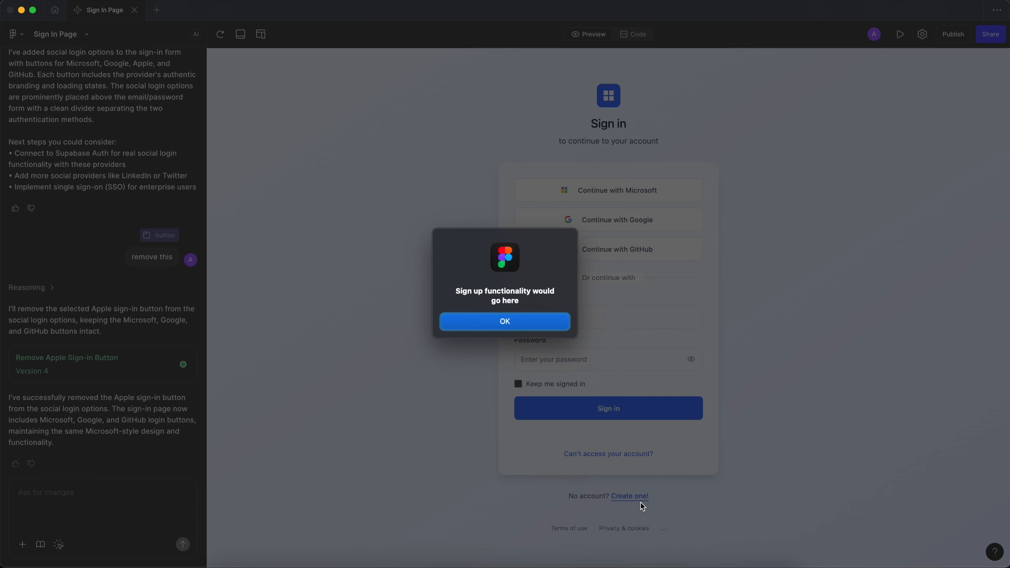
click(504, 322)
Send the AI the prompt "Create pages for clickable actions like create one.", correcting the spelling of "clickable".
click(89, 499)
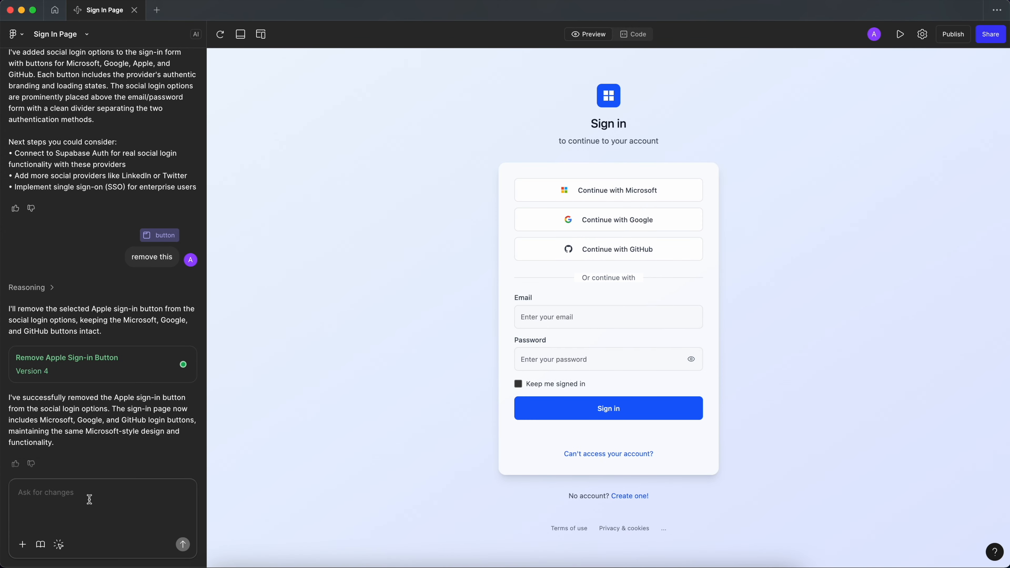
text(Create clic)
key(BackSpace)
text(pages for cliab)
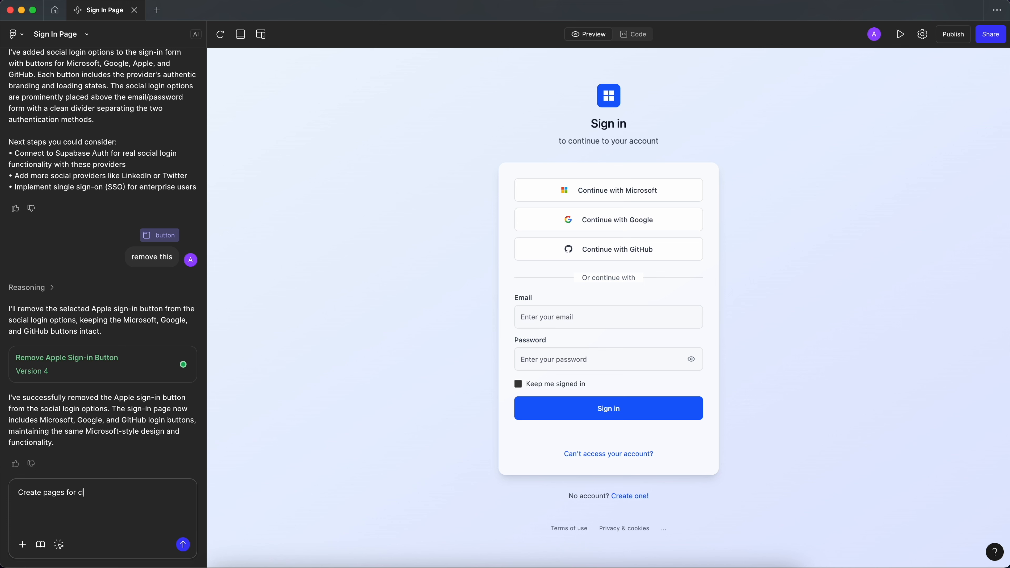
key(BackSpace)
key(BackSpace)
text(cable actions like)
click(106, 493)
right_click(99, 491)
click(117, 430)
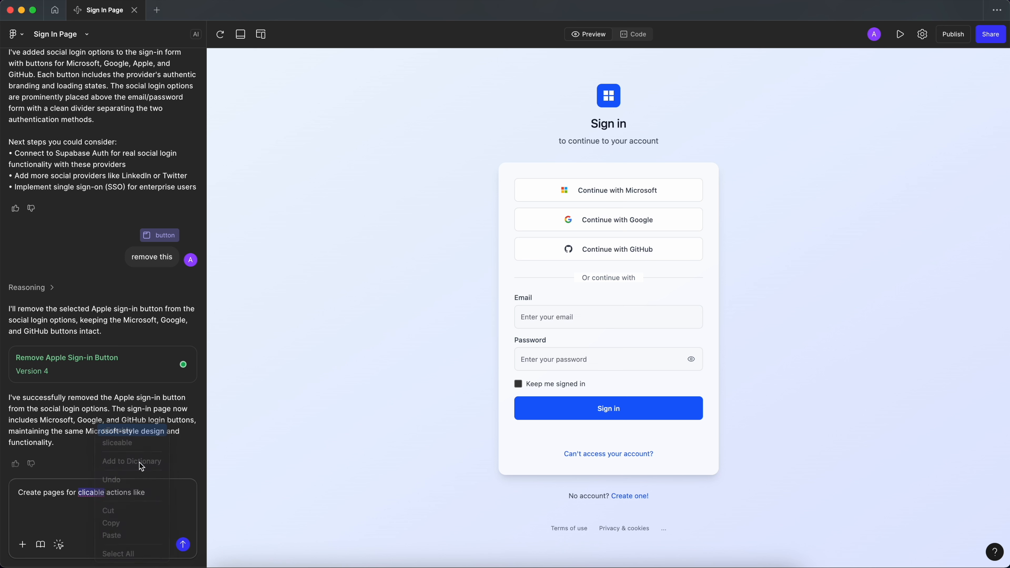
text(cr)
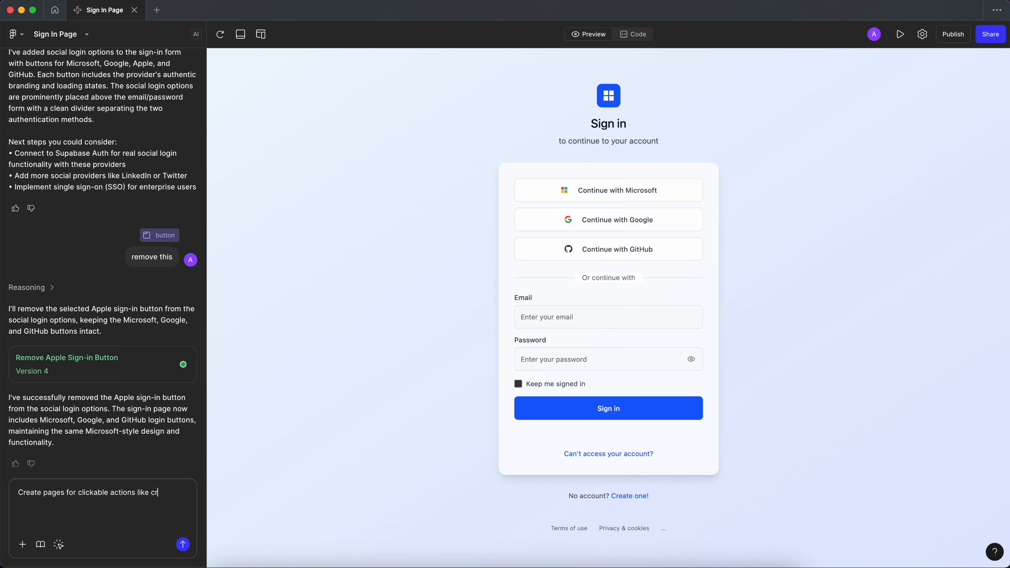
text(eate one.)
key(Return)
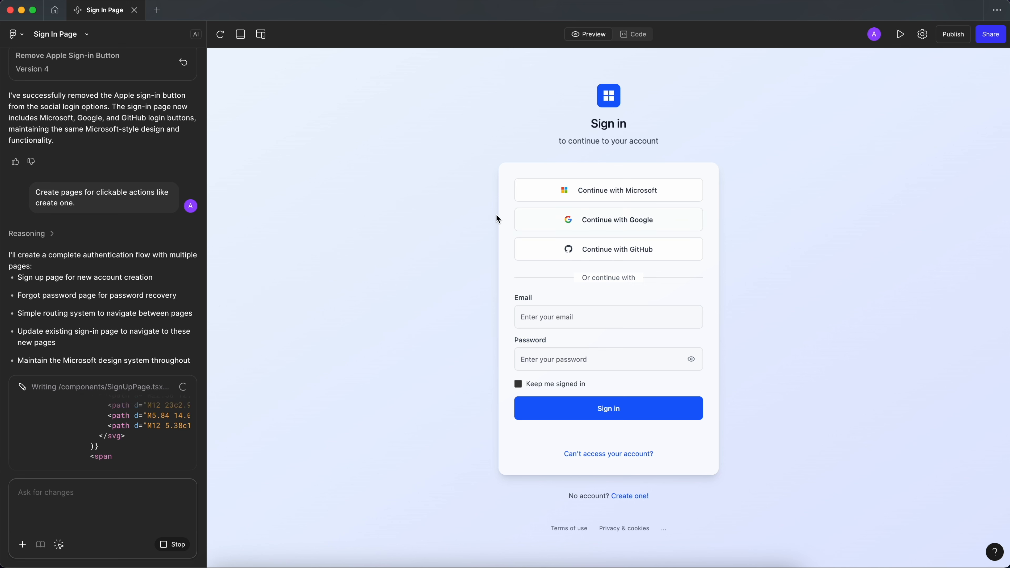
Look at the code being generated for SignUpPage.tsx and return to the page preview.
click(640, 35)
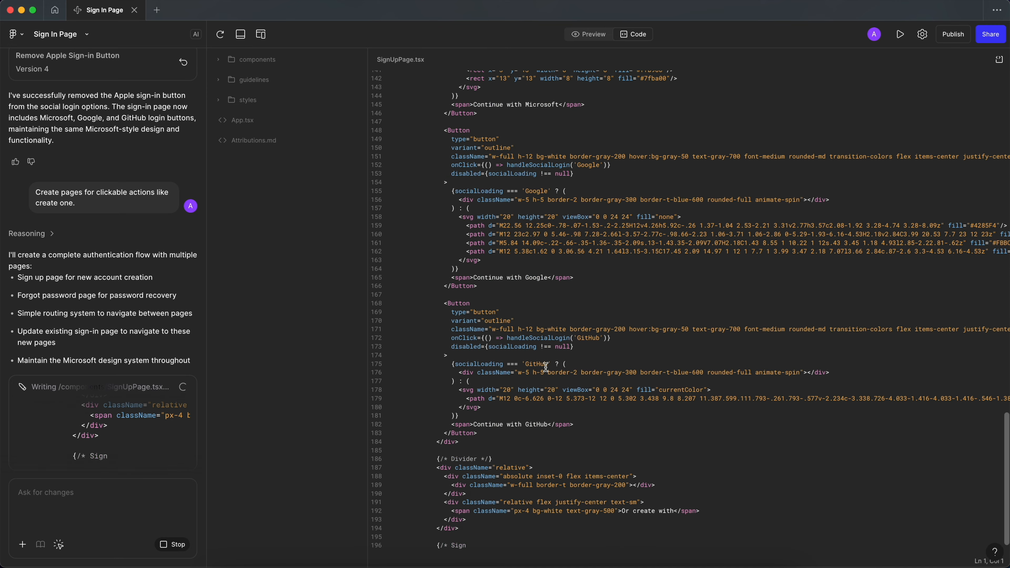
click(587, 34)
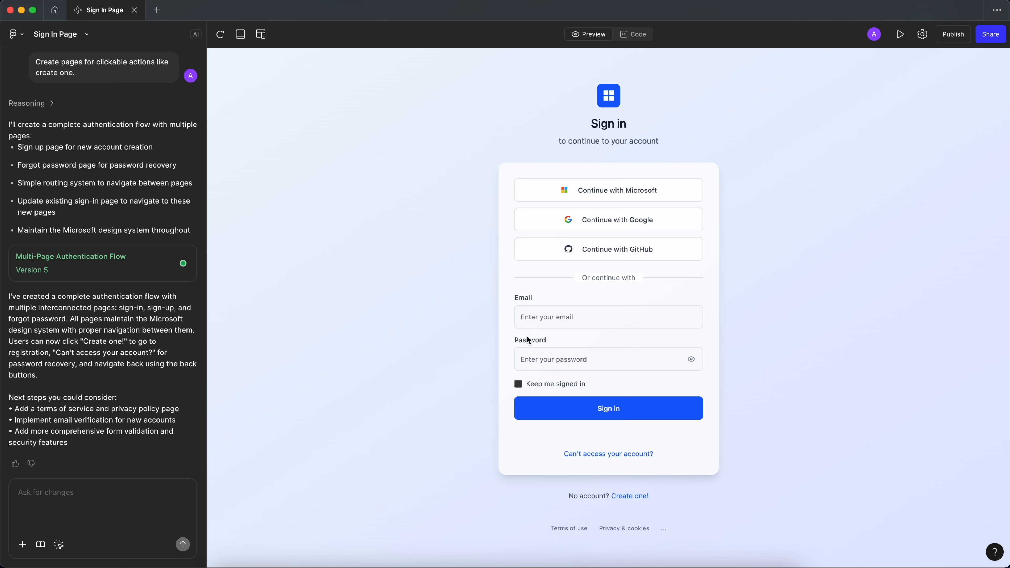
Follow the "Create one!" link in the preview and check the fields of the account creation form.
click(634, 495)
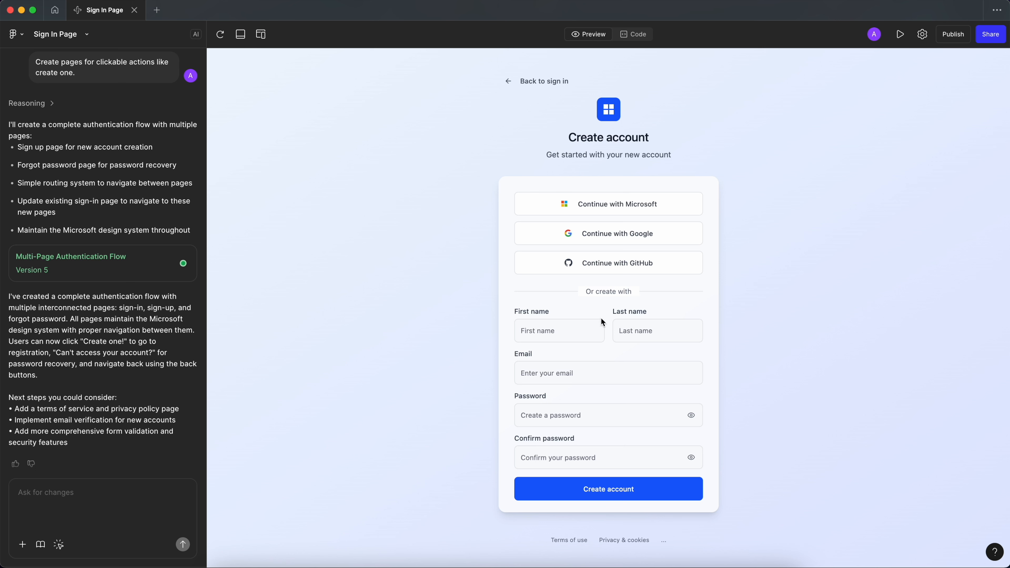
drag(582, 295, 661, 467)
click(701, 381)
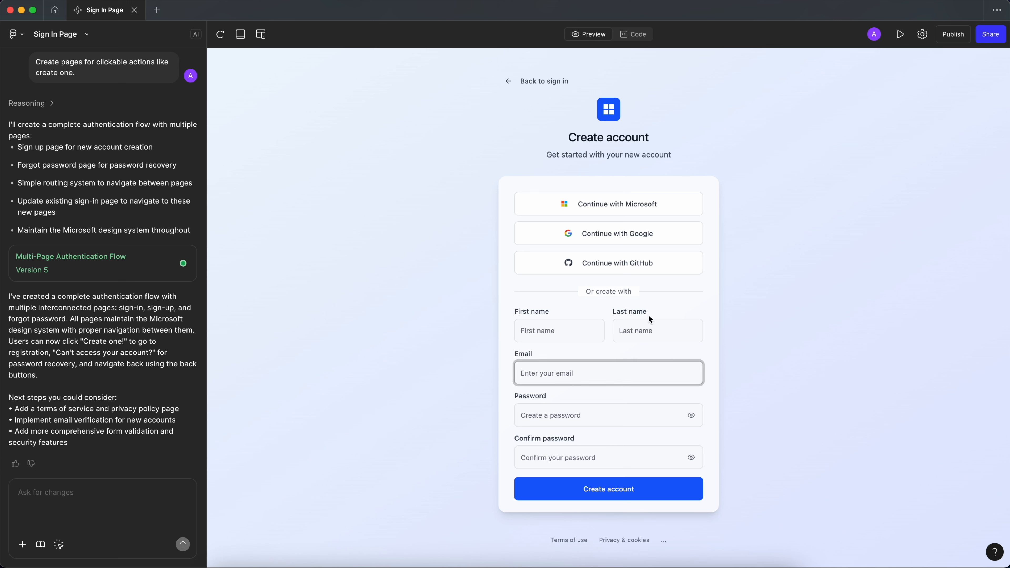
click(712, 428)
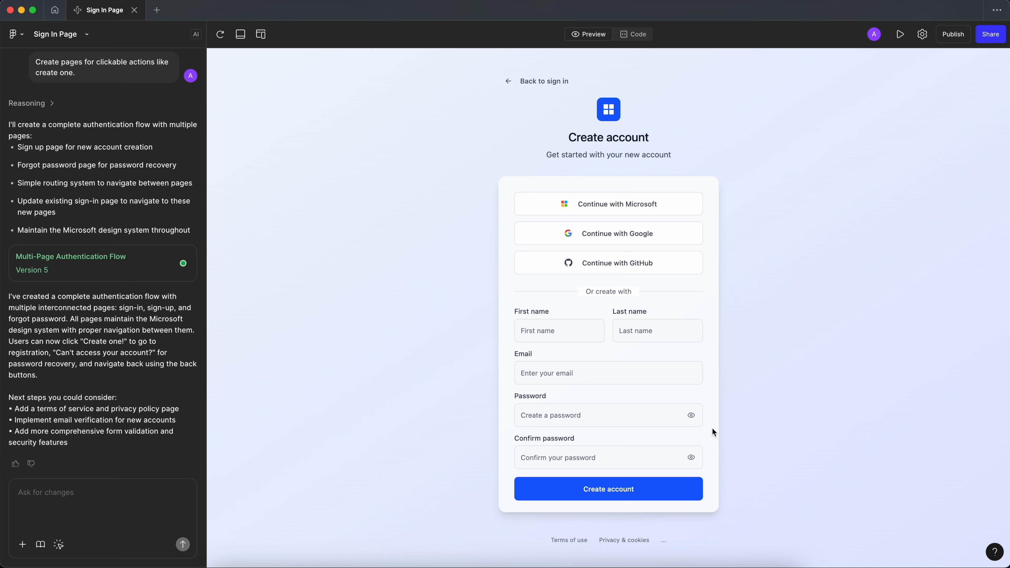